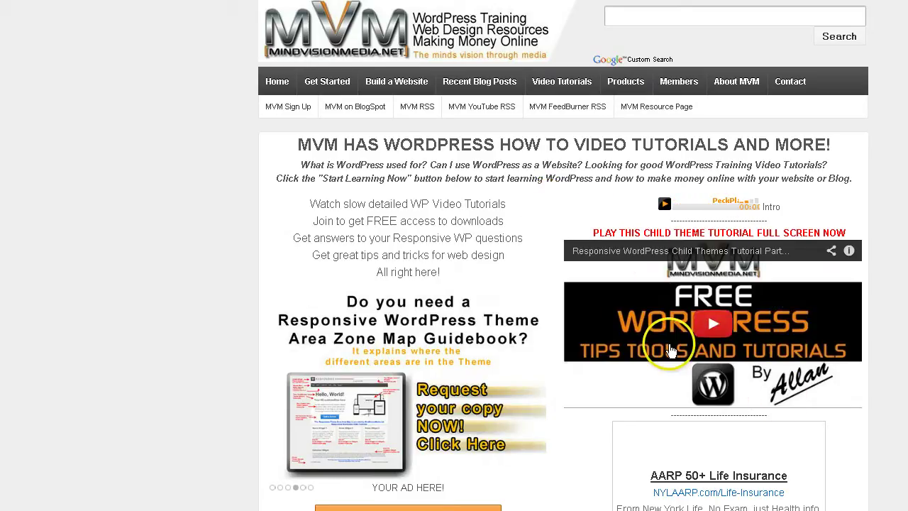
Expand Home Page in Theme Options, clear the Featured Content code, and bring up the Notepad img-tag note
{"action": "scroll", "coordinate": [757, 350], "scroll_direction": "down", "scroll_amount": 2}
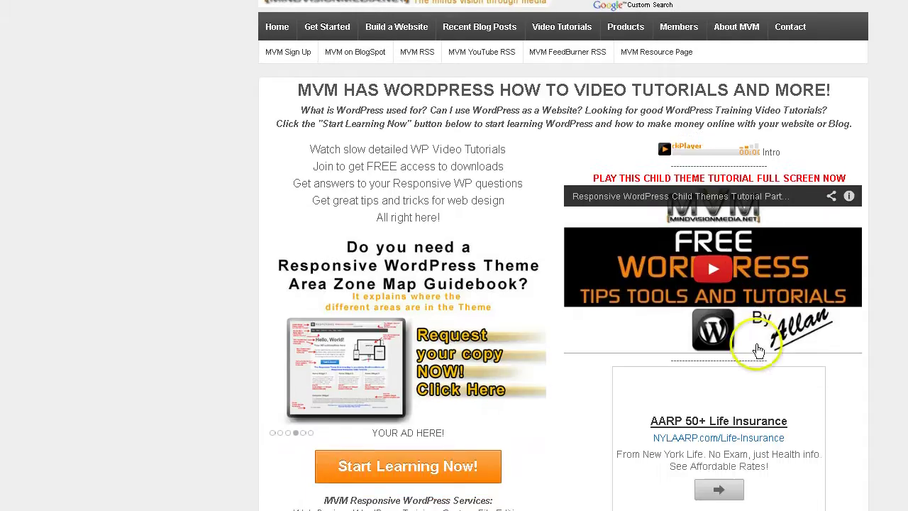
{"action": "scroll", "coordinate": [758, 349], "scroll_direction": "down", "scroll_amount": 2}
{"action": "scroll", "coordinate": [751, 307], "scroll_direction": "up", "scroll_amount": 3}
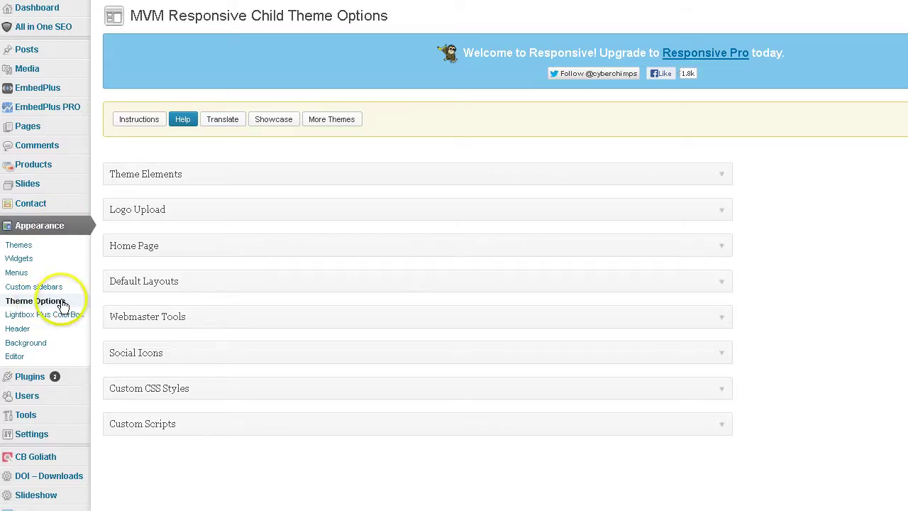
{"action": "left_click", "coordinate": [132, 247]}
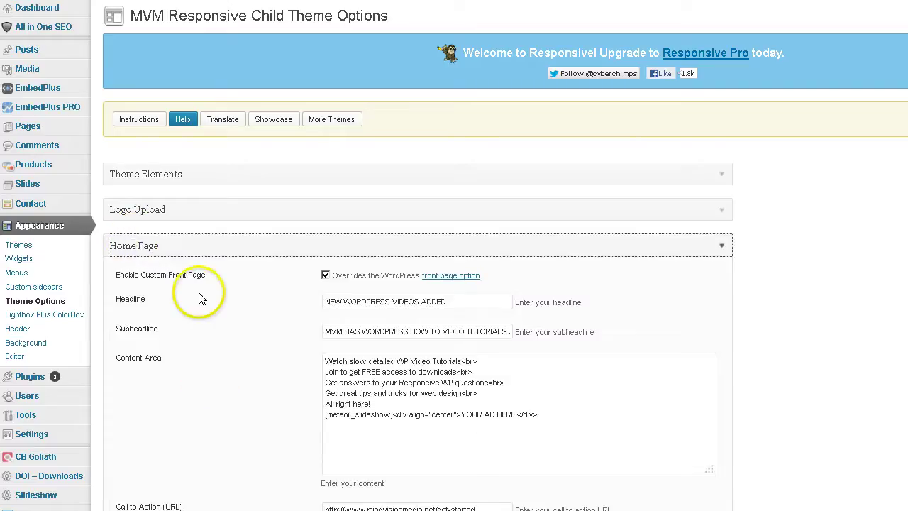
{"action": "scroll", "coordinate": [217, 397], "scroll_direction": "down", "scroll_amount": 3}
{"action": "scroll", "coordinate": [215, 393], "scroll_direction": "down", "scroll_amount": 1}
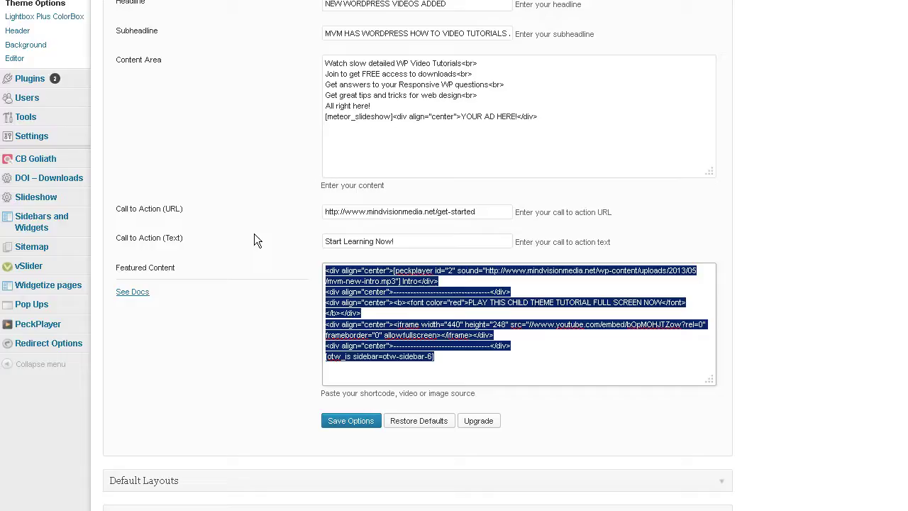
{"action": "key", "text": "Delete"}
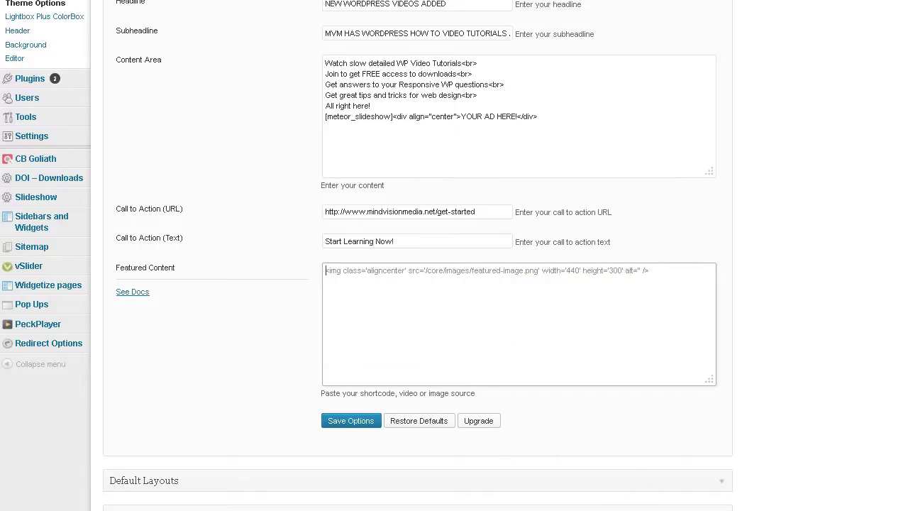
{"action": "key", "text": "alt+Tab"}
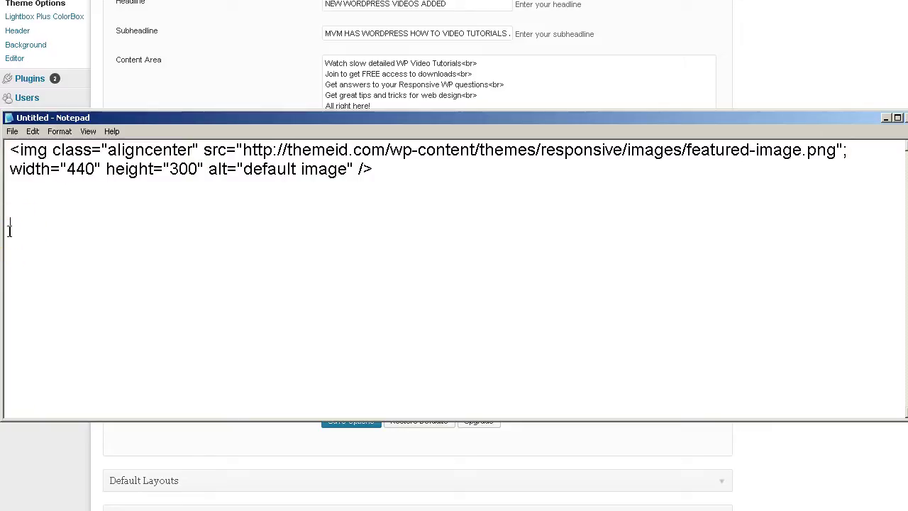
Paste the original Featured Content code below the img tag in Notepad and select the img tag
{"action": "type", "text": "<div align=\"center\">[peckplayer id=\"2\" sound=\"http://www.mindvisionmedia.net/wp-content/uploads/2013/05/mvm-new-intro.mp3\"] Intro</div> <div align=\"center\">-----------------------------------</div> <div align=\"center\"><b><font color=\"red\">PLAY THIS CHILD THEME TUTORIAL FULL SCREEN NOW</font></b></div> <div align=\"center\"><iframe width=\"440\" height=\"248\" src=\"//www.youtube.com/embed/bOpMOHJTZow?rel=0\" frameborder=\"0\" allowfullscreen></iframe></div> <div align=\"center\">-----------------------------------</div> [otw_is sidebar=otw-sidebar-6]"}
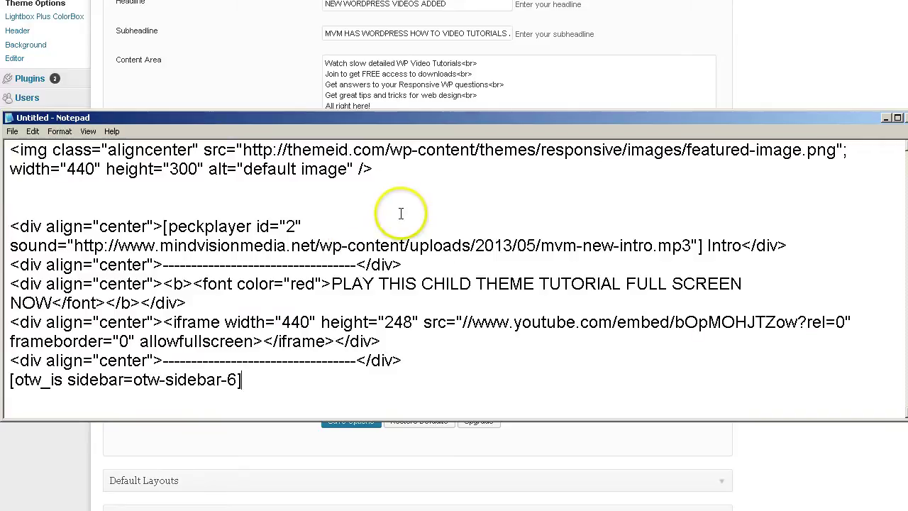
{"action": "left_click", "coordinate": [421, 200]}
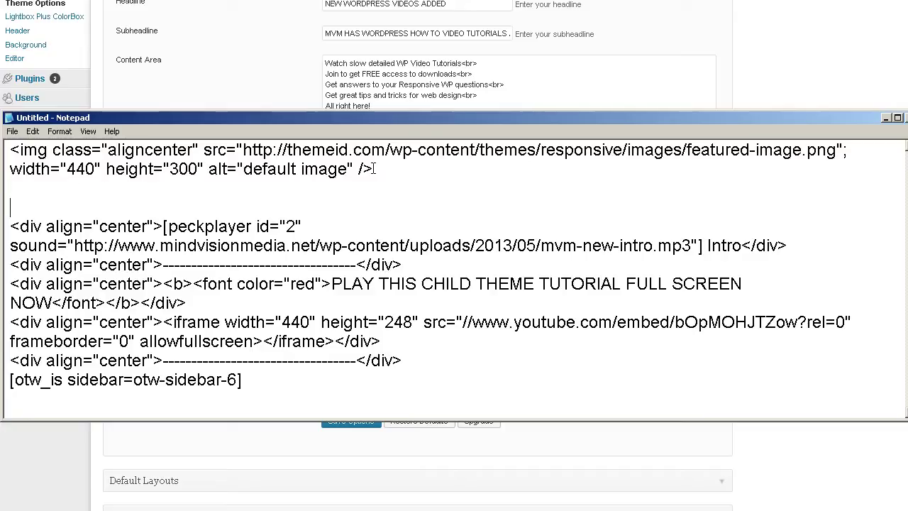
{"action": "left_click_drag", "start_coordinate": [105, 171], "coordinate": [5, 149]}
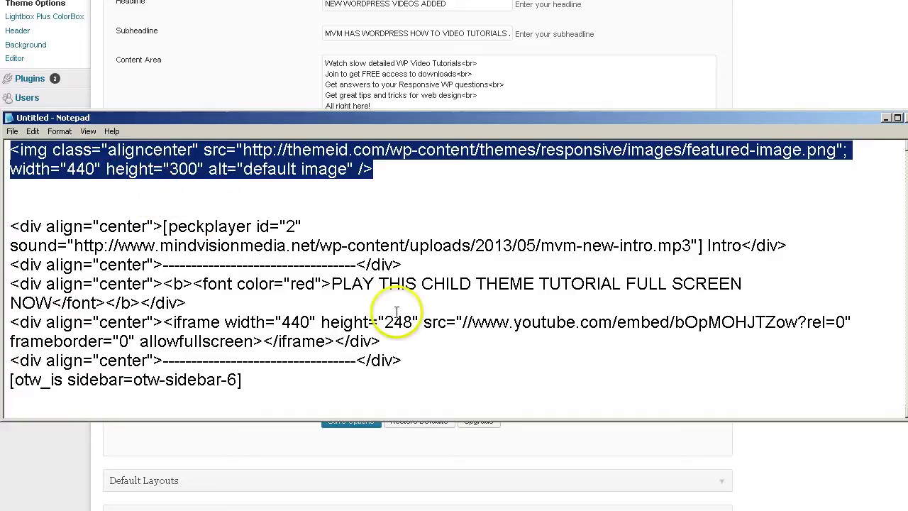
Paste the 440x300 featured-image img tag into Featured Content and save the theme options
{"action": "left_click", "coordinate": [249, 74]}
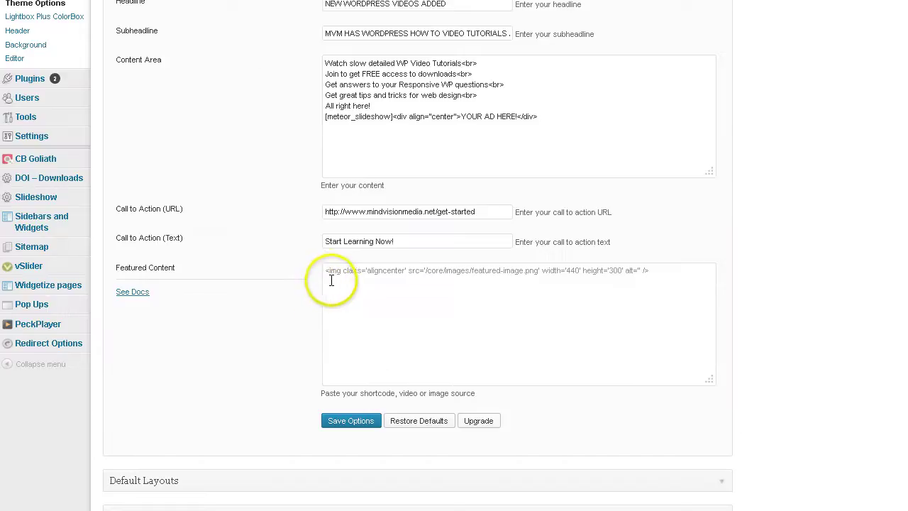
{"action": "left_click", "coordinate": [325, 270]}
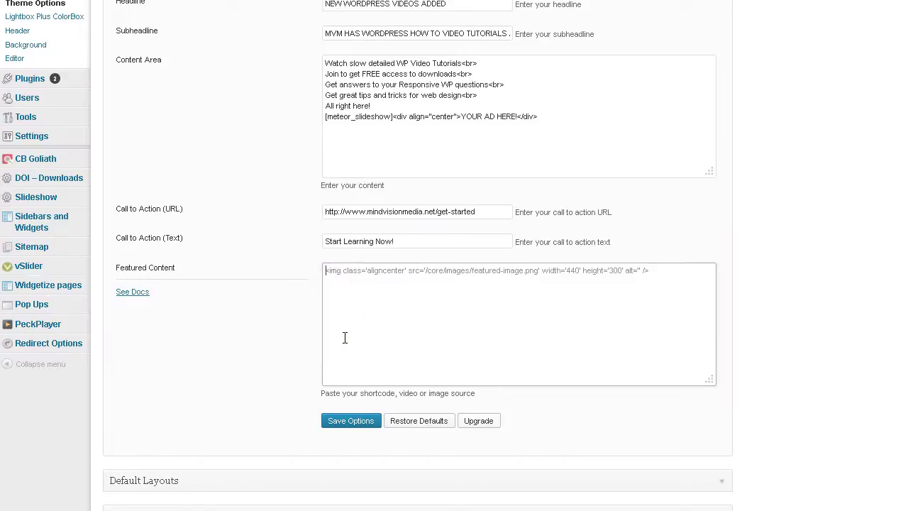
{"action": "type", "text": "<img class=\"aligncenter\" src=\"http://themeid.com/wp-content/themes/responsive/images/featured-image.png\" width=\"440\" height=\"300\" alt=\"default image\" />"}
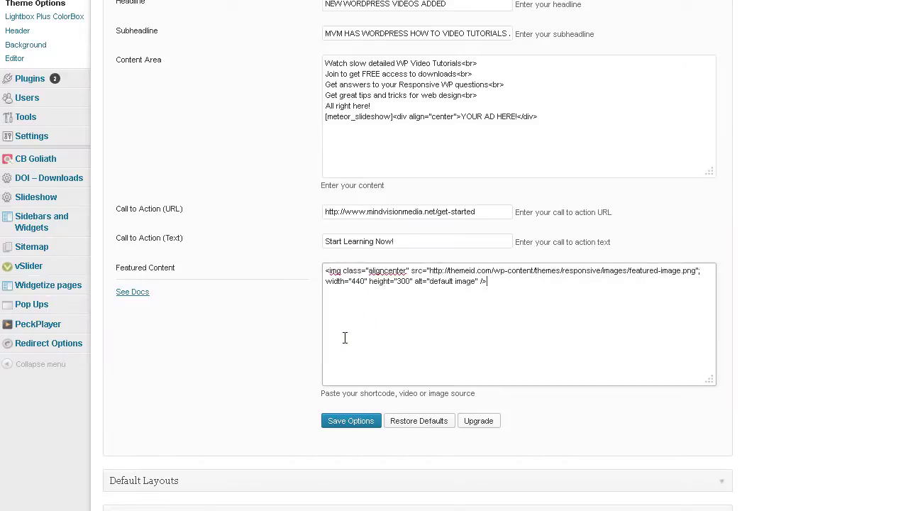
{"action": "left_click", "coordinate": [365, 423]}
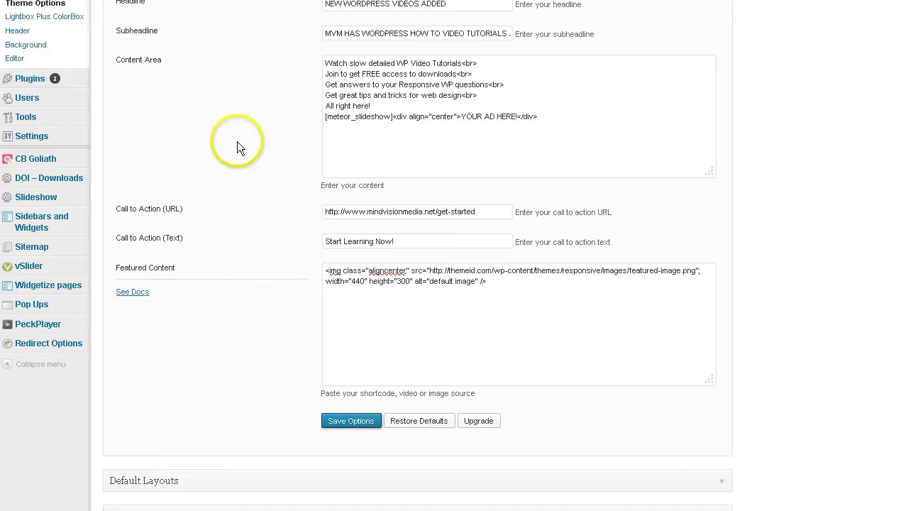
{"action": "left_click", "coordinate": [221, 148]}
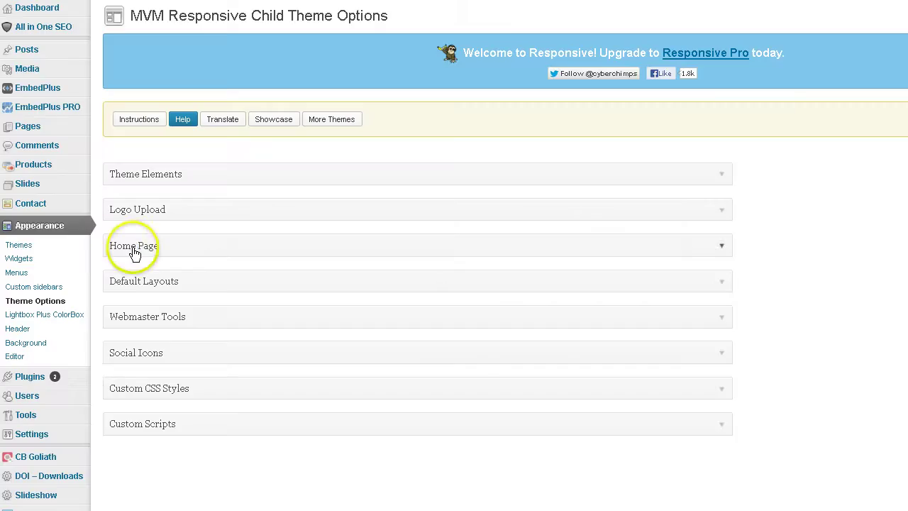
Expand Home Page again, highlight the featured-image src URL in Featured Content, and save options
{"action": "left_click", "coordinate": [132, 248]}
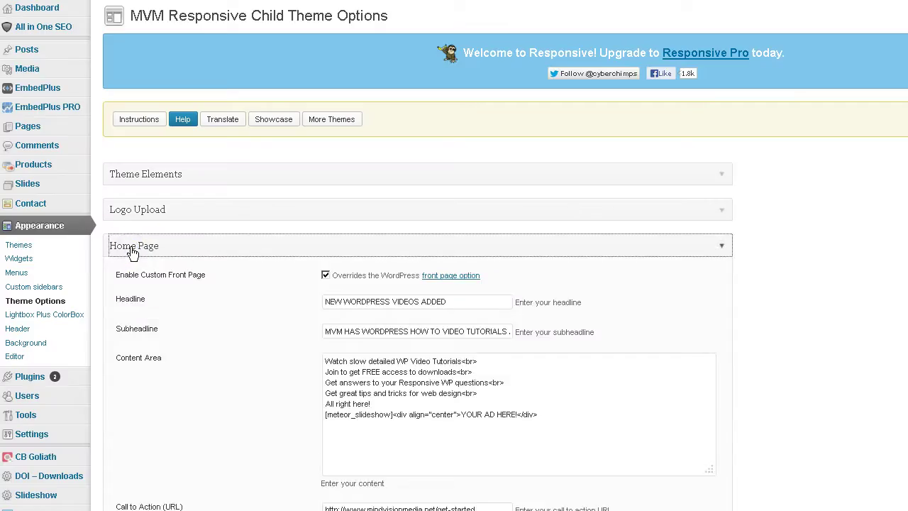
{"action": "scroll", "coordinate": [593, 376], "scroll_direction": "down", "scroll_amount": 3}
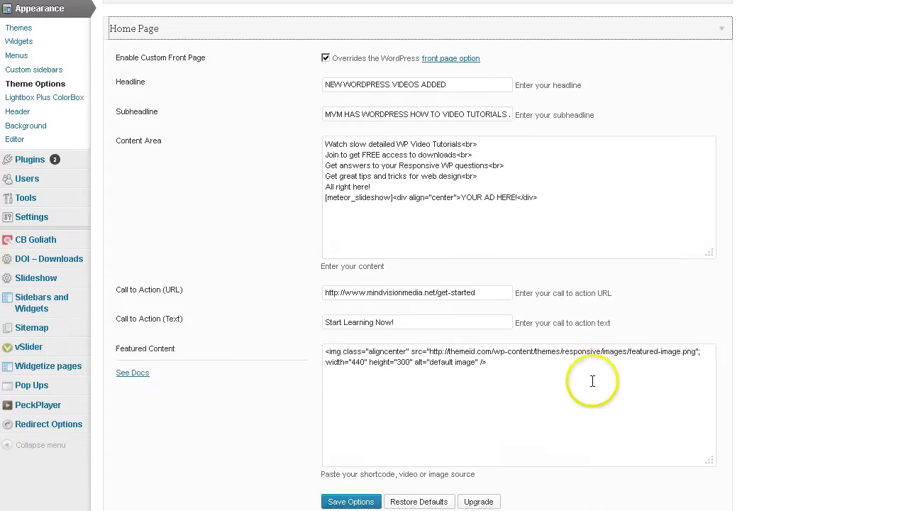
{"action": "scroll", "coordinate": [592, 381], "scroll_direction": "down", "scroll_amount": 1}
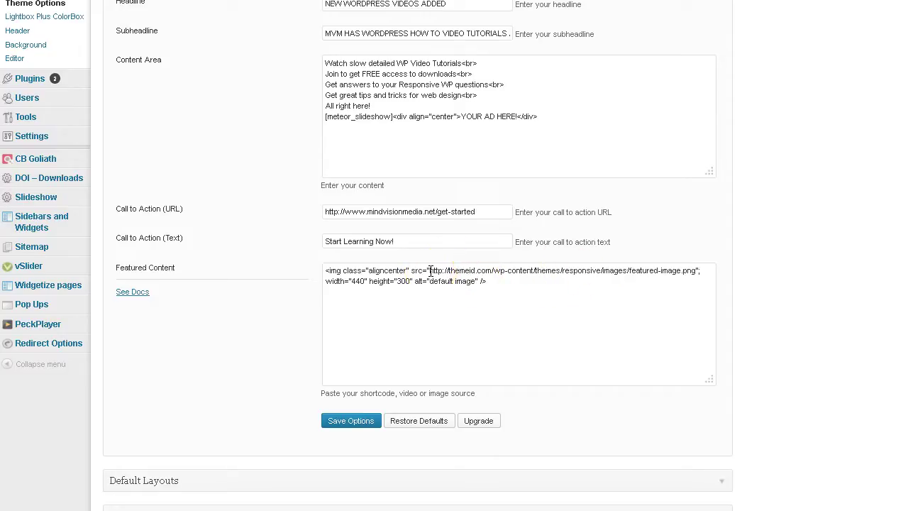
{"action": "left_click_drag", "start_coordinate": [429, 270], "coordinate": [611, 270]}
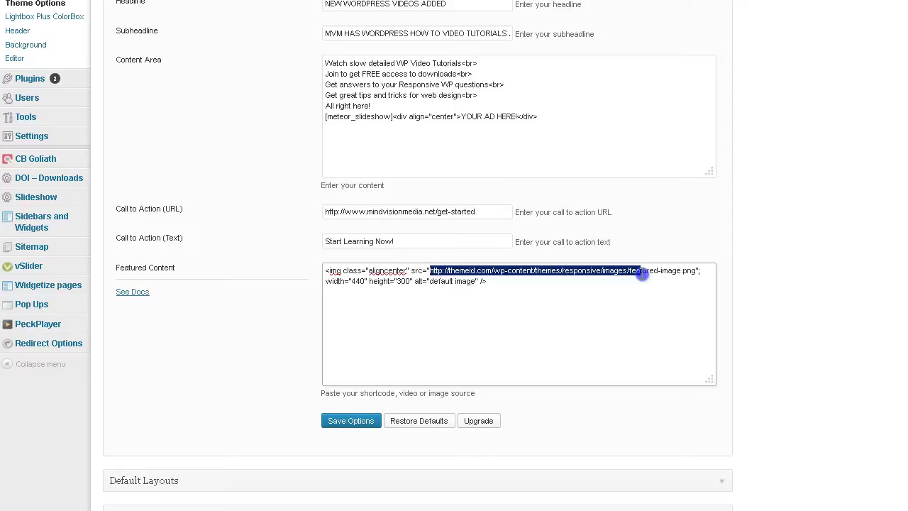
{"action": "left_click_drag", "start_coordinate": [658, 272], "coordinate": [691, 274]}
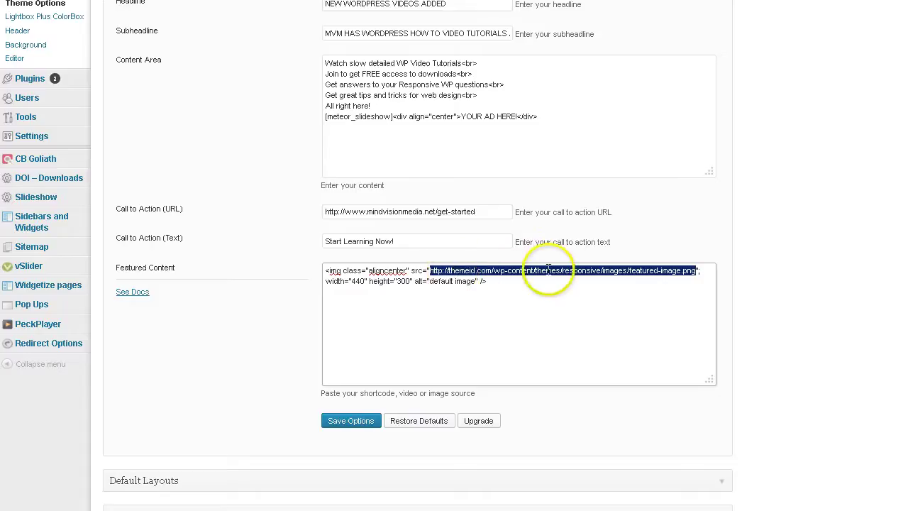
{"action": "left_click", "coordinate": [330, 425]}
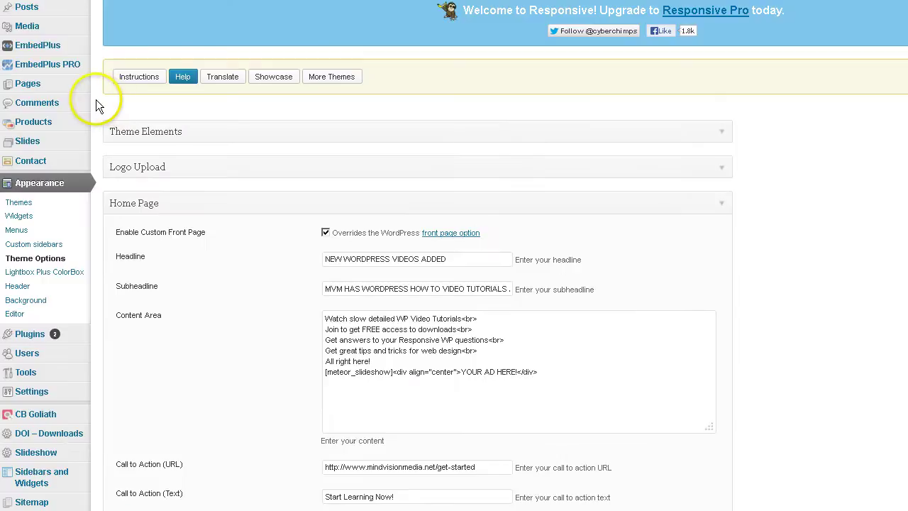
Open the Media Library and open the mvm-store.png image for editing
{"action": "scroll", "coordinate": [96, 100], "scroll_direction": "up", "scroll_amount": 2}
{"action": "mouse_move", "coordinate": [26, 68]}
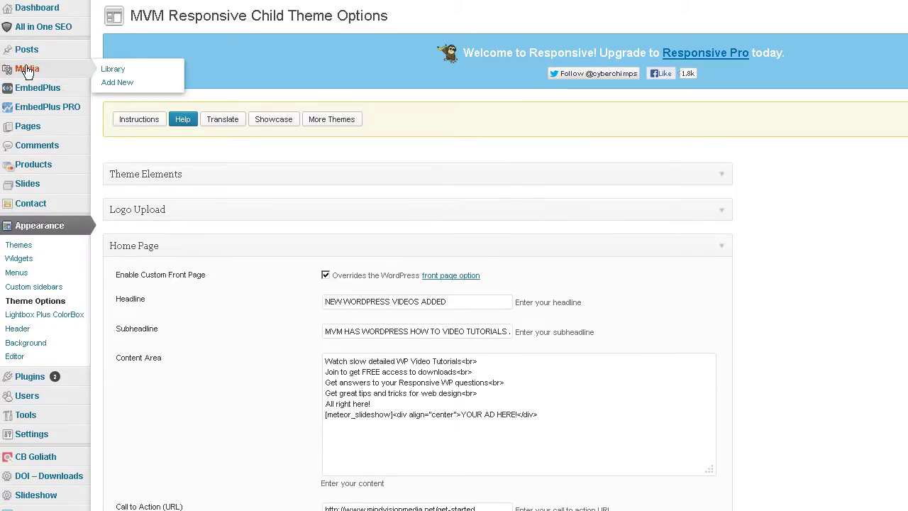
{"action": "left_click", "coordinate": [27, 69]}
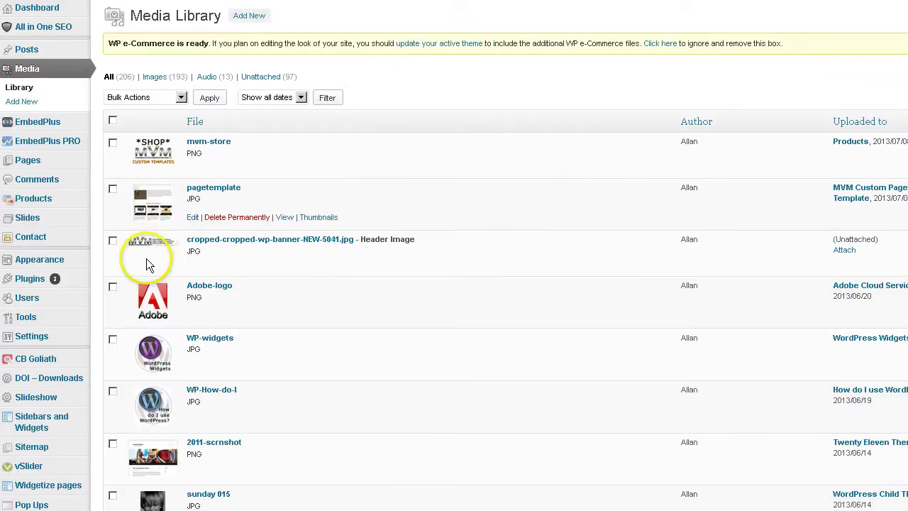
{"action": "left_click", "coordinate": [194, 173]}
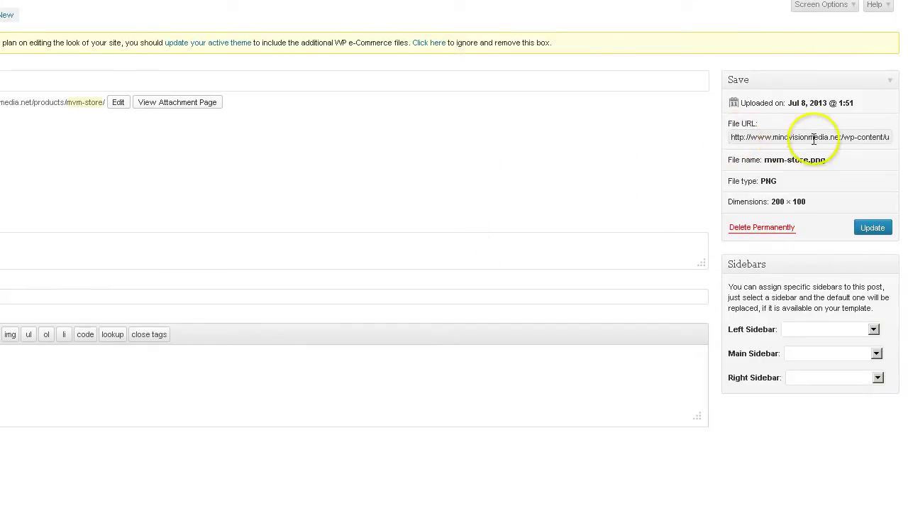
{"action": "left_click", "coordinate": [764, 137]}
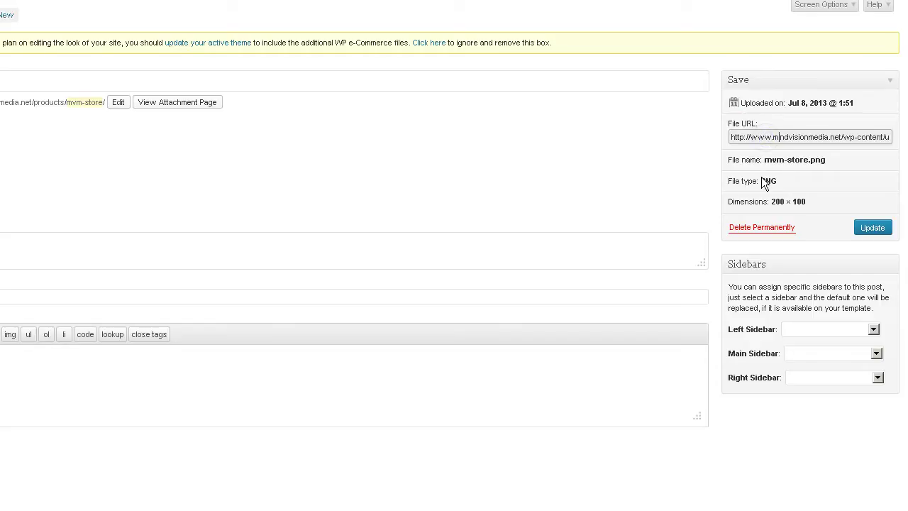
{"action": "key", "text": "Right"}
{"action": "key", "text": "Right"}
{"action": "key", "text": "Right"}
{"action": "key", "text": "Right"}
{"action": "key", "text": "Right"}
{"action": "key", "text": "Right"}
{"action": "key", "text": "Right"}
{"action": "key", "text": "Right"}
{"action": "key", "text": "Right"}
{"action": "key", "text": "Right"}
{"action": "key", "text": "Right"}
{"action": "key", "text": "Right"}
{"action": "key", "text": "Right"}
{"action": "key", "text": "Right"}
{"action": "key", "text": "Right"}
{"action": "key", "text": "Right"}
{"action": "key", "text": "Right"}
{"action": "key", "text": "Right"}
{"action": "key", "text": "Right"}
{"action": "key", "text": "Right"}
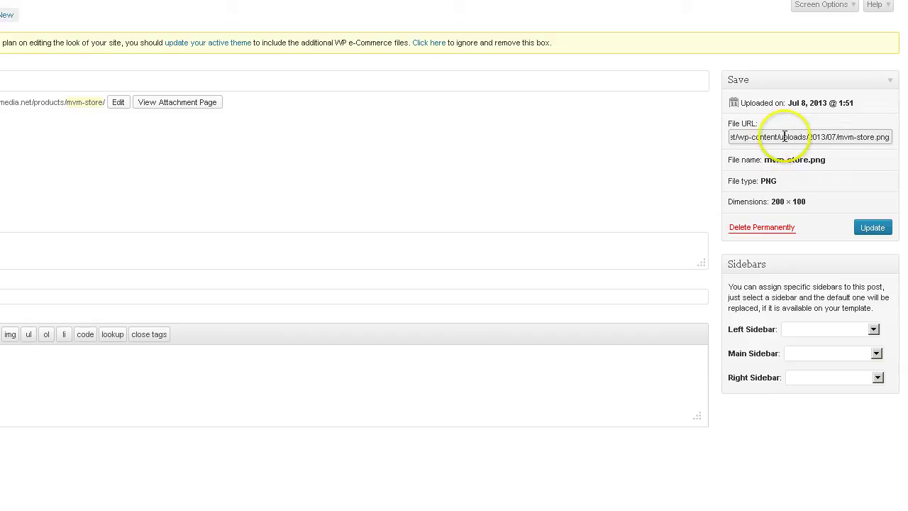
{"action": "key", "text": "Left"}
{"action": "key", "text": "Left"}
{"action": "key", "text": "Left"}
{"action": "key", "text": "Left"}
{"action": "key", "text": "Left"}
{"action": "key", "text": "Left"}
{"action": "key", "text": "Left"}
{"action": "key", "text": "Left"}
{"action": "key", "text": "Left"}
{"action": "key", "text": "Left"}
{"action": "key", "text": "Left"}
{"action": "key", "text": "Left"}
{"action": "key", "text": "Left"}
{"action": "key", "text": "Left"}
{"action": "key", "text": "Left"}
{"action": "key", "text": "Left"}
{"action": "key", "text": "Left"}
{"action": "key", "text": "Left"}
{"action": "key", "text": "Left"}
{"action": "key", "text": "Left"}
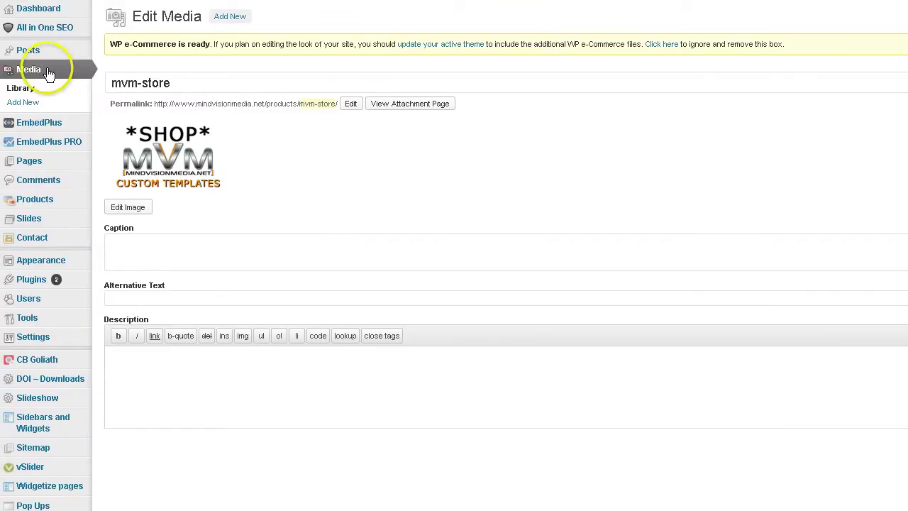
Expand the Home Page section and scroll to the Featured Content img code, briefly selecting its URL
{"action": "mouse_move", "coordinate": [66, 263]}
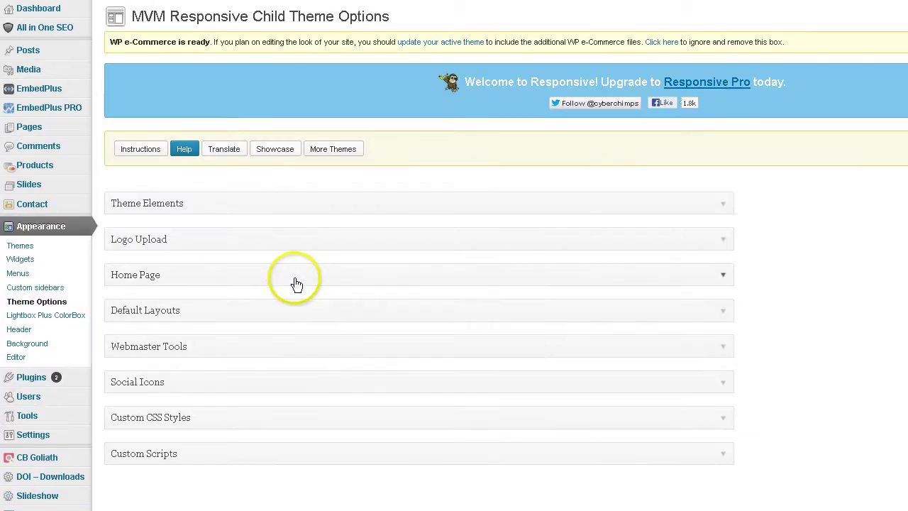
{"action": "left_click", "coordinate": [153, 276]}
{"action": "scroll", "coordinate": [399, 324], "scroll_direction": "down", "scroll_amount": 3}
{"action": "scroll", "coordinate": [453, 324], "scroll_direction": "down", "scroll_amount": 3}
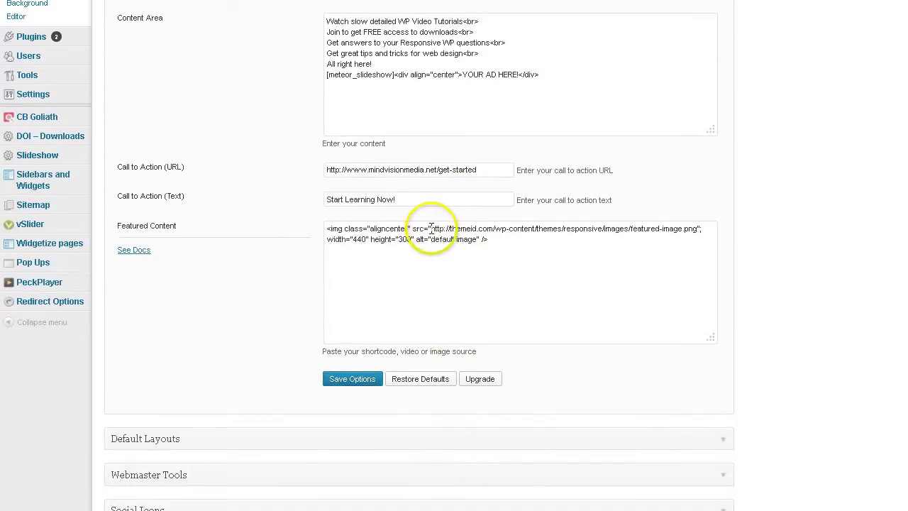
{"action": "left_click_drag", "start_coordinate": [431, 228], "coordinate": [698, 229]}
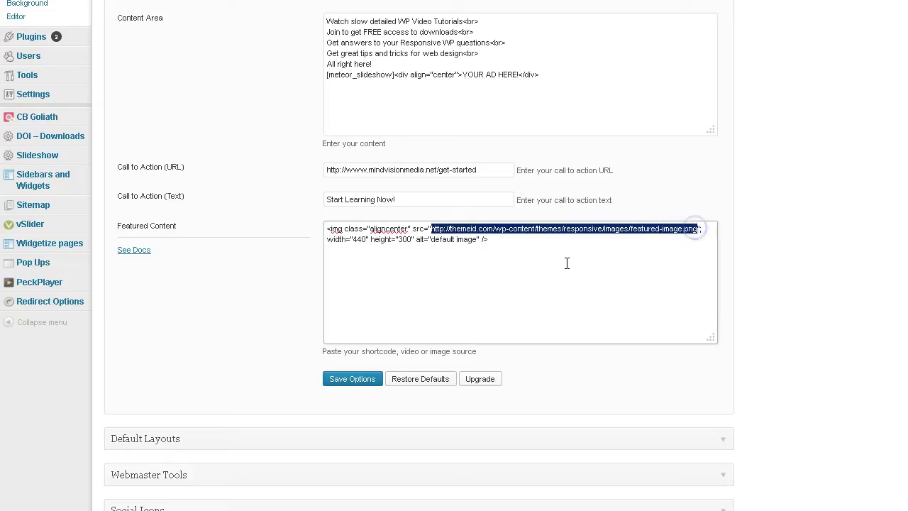
{"action": "left_click", "coordinate": [424, 298]}
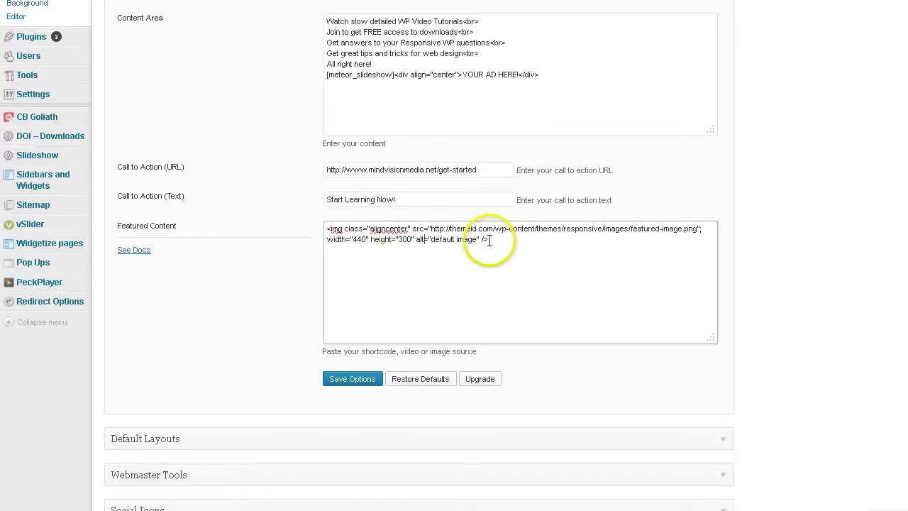
Select the Featured Content img tag, then select the original code block in Notepad
{"action": "left_click_drag", "start_coordinate": [488, 241], "coordinate": [305, 217]}
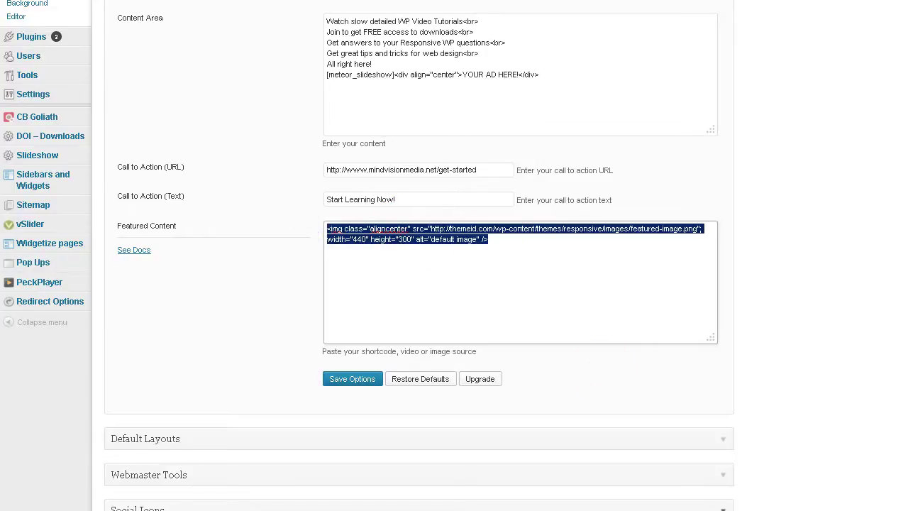
{"action": "key", "text": "alt+Tab"}
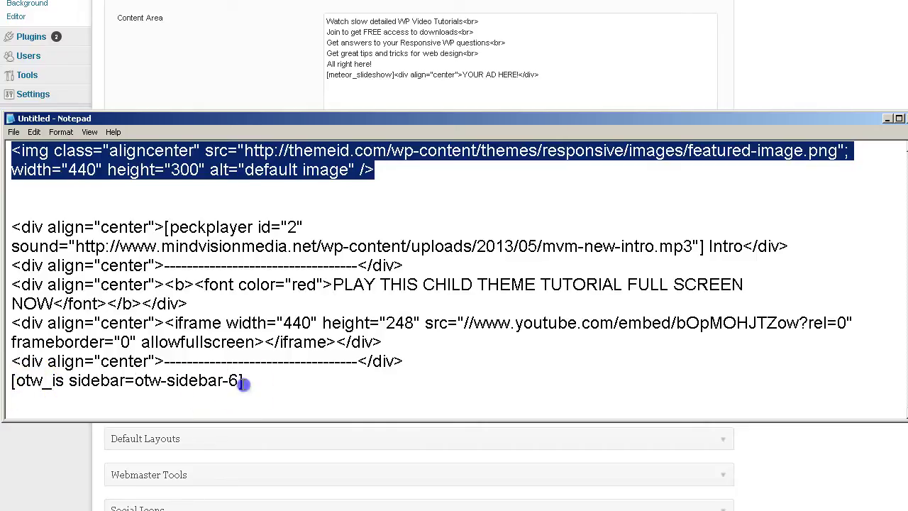
{"action": "left_click_drag", "start_coordinate": [242, 383], "coordinate": [11, 228]}
{"action": "key", "text": "ctrl+c"}
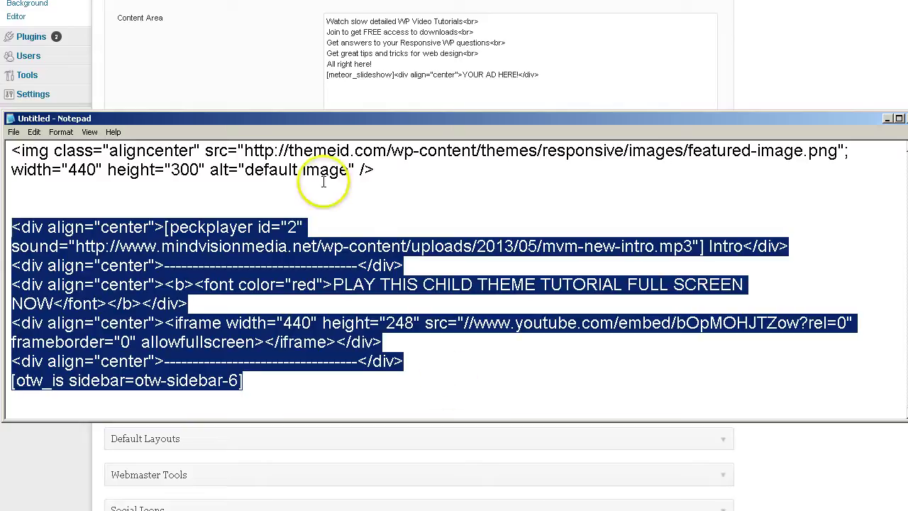
Paste the original peckplayer, iframe and sidebar code over the Featured Content img tag
{"action": "left_click", "coordinate": [295, 90]}
{"action": "left_click", "coordinate": [458, 327]}
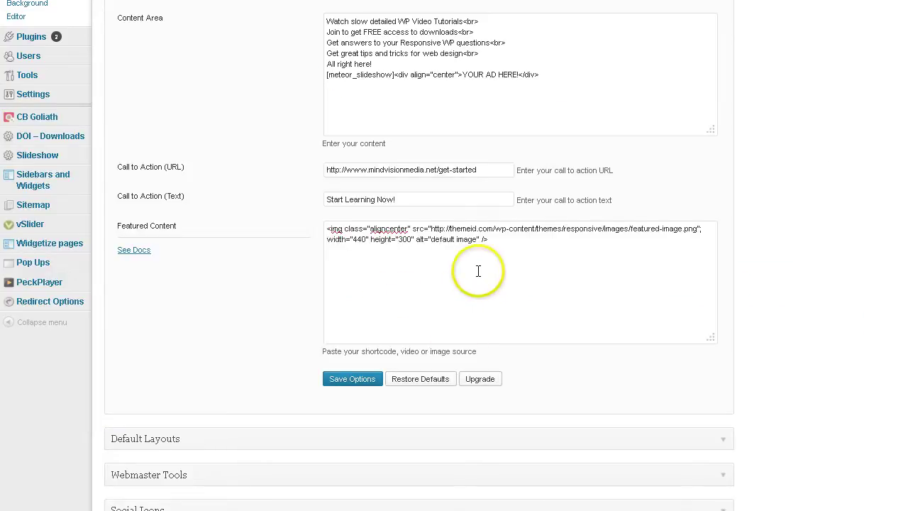
{"action": "key", "text": "ctrl+a"}
{"action": "left_click", "coordinate": [310, 244]}
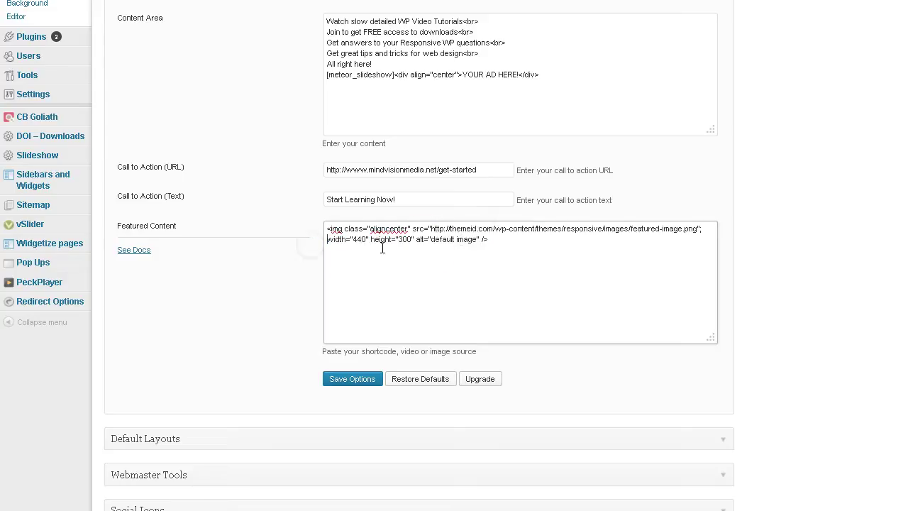
{"action": "left_click_drag", "start_coordinate": [488, 239], "coordinate": [295, 223]}
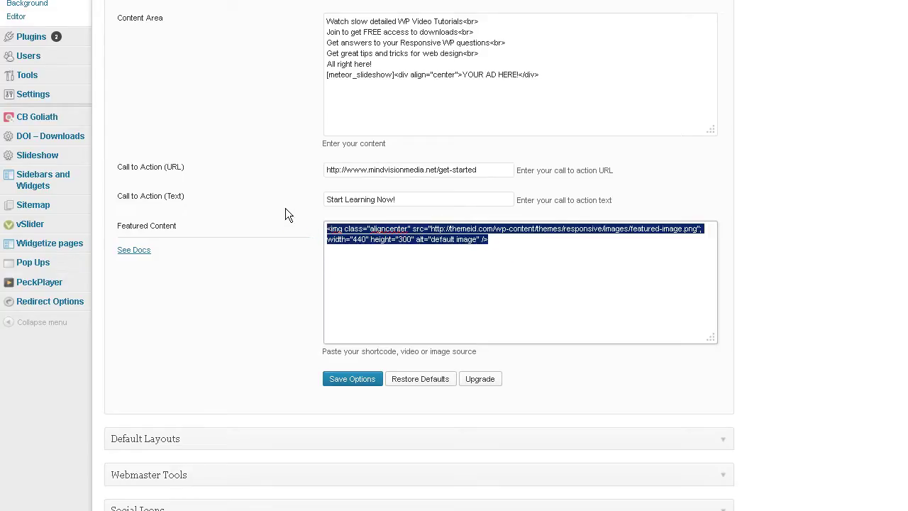
{"action": "key", "text": "ctrl+v"}
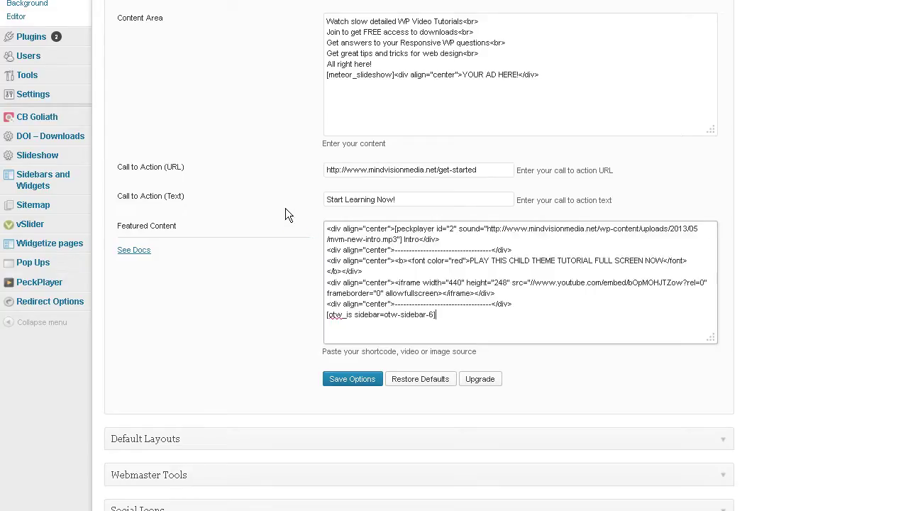
Save the restored Featured Content, check the homepage video is back, and return to Notepad
{"action": "left_click", "coordinate": [349, 381]}
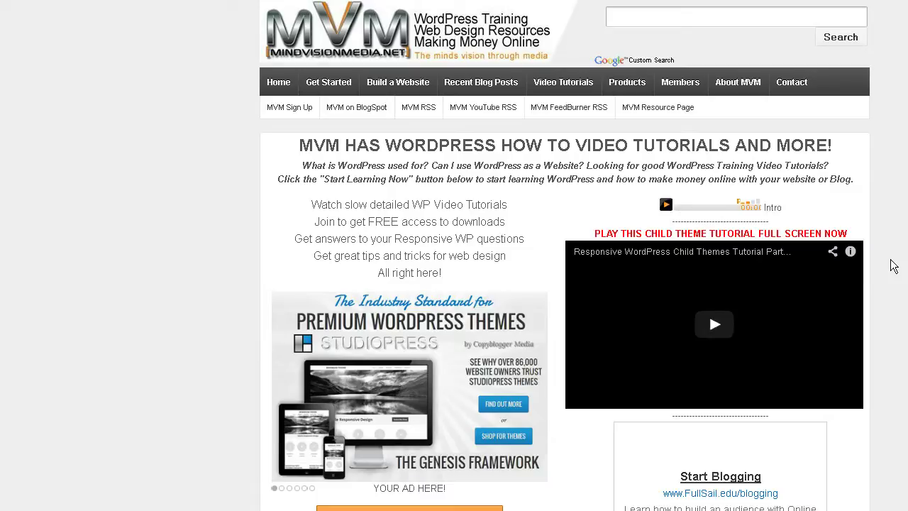
{"action": "scroll", "coordinate": [893, 266], "scroll_direction": "down", "scroll_amount": 2}
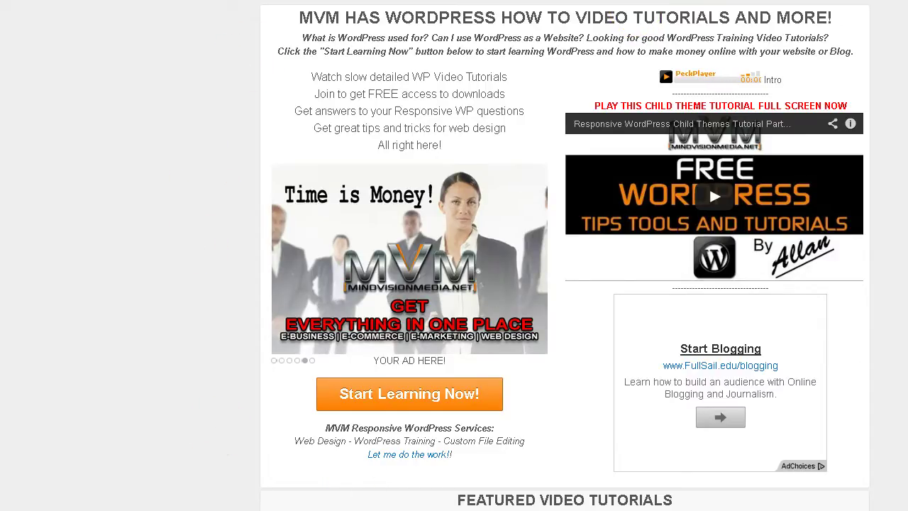
{"action": "key", "text": "alt+Tab"}
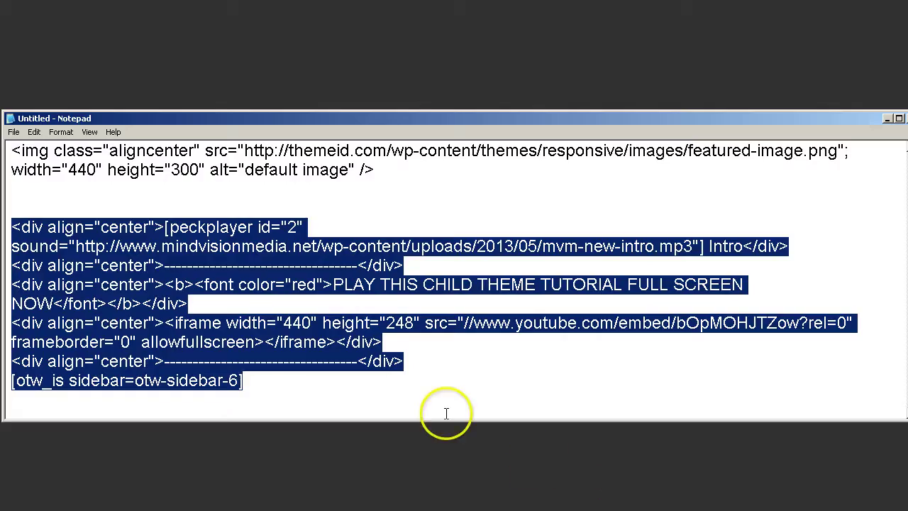
Delete the div, iframe and sidebar code, leaving the img tag, and select its image URL
{"action": "key", "text": "Delete"}
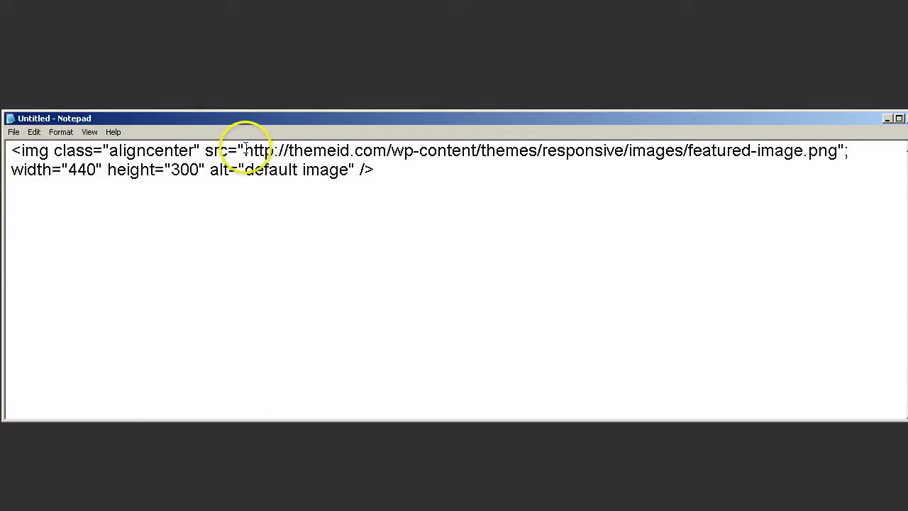
{"action": "left_click_drag", "start_coordinate": [245, 151], "coordinate": [837, 151]}
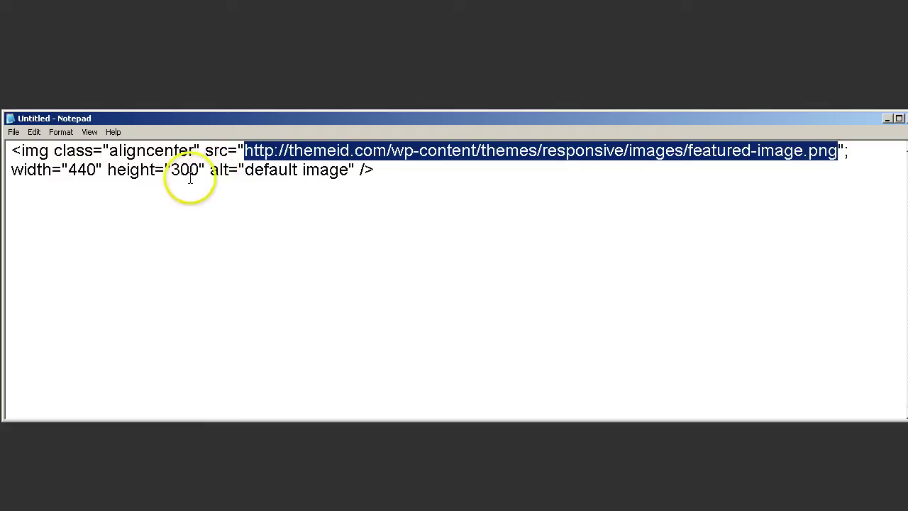
{"action": "left_click", "coordinate": [355, 262]}
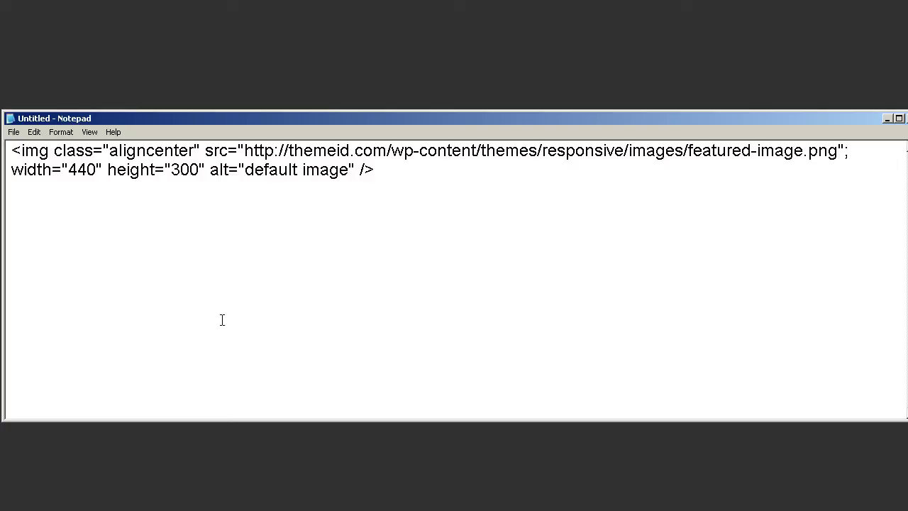
{"action": "left_click", "coordinate": [441, 339]}
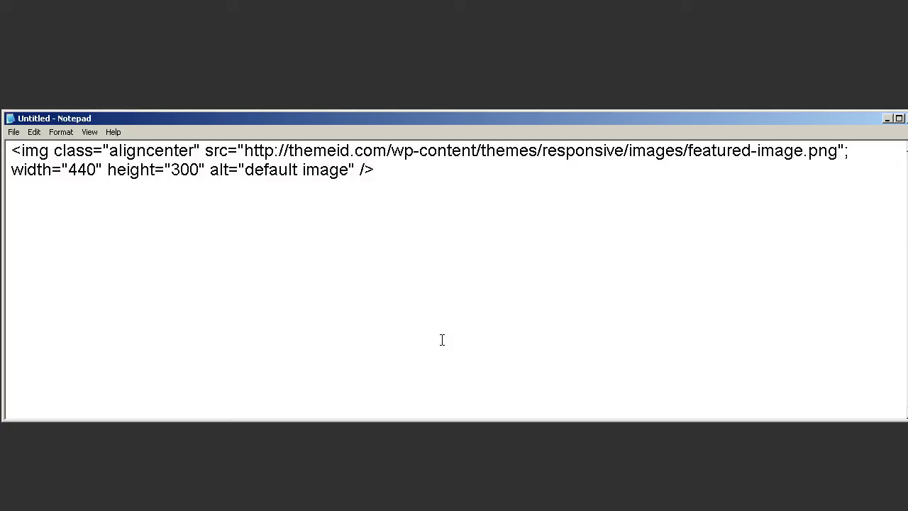